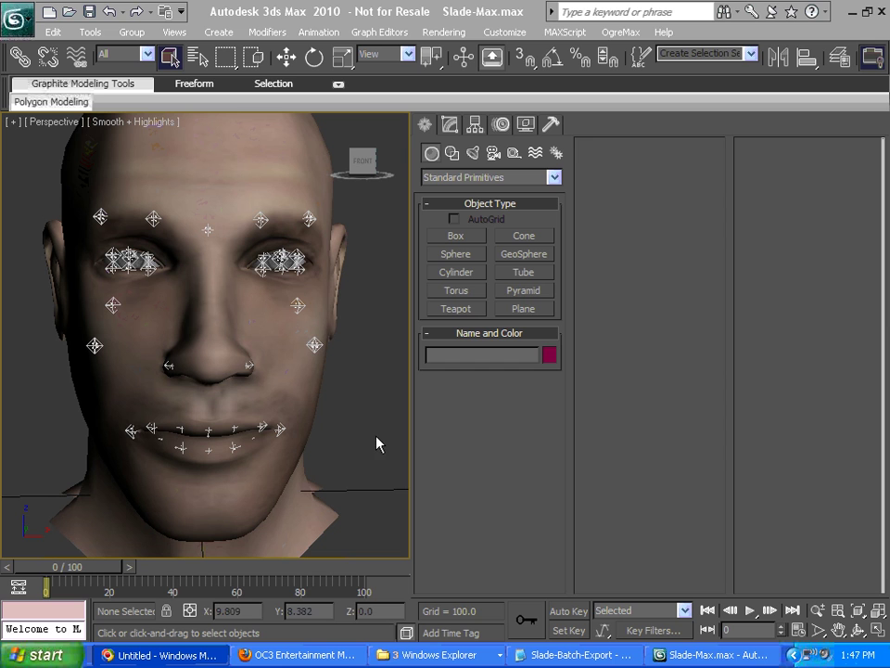
- Open the FaceFX utility from the full Utilities list and uncheck Normalize Scale
{"action": "left_click", "coordinate": [552, 124]}
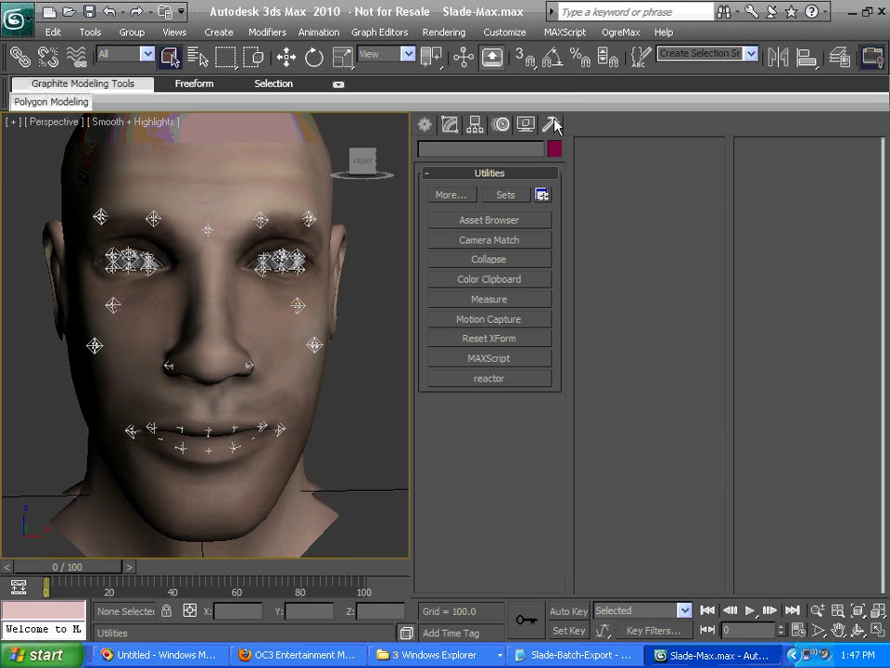
{"action": "left_click", "coordinate": [453, 195]}
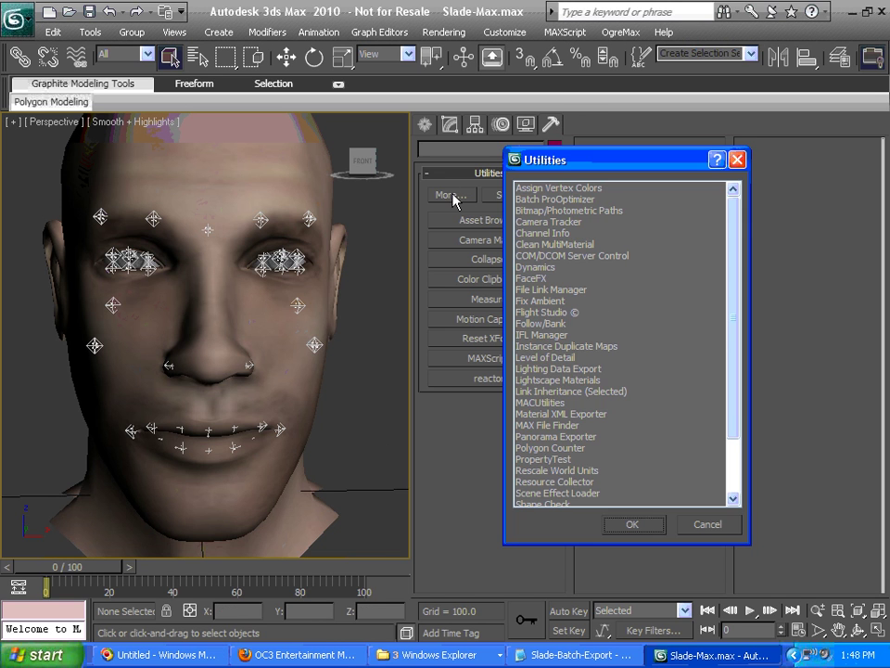
{"action": "left_click", "coordinate": [542, 278]}
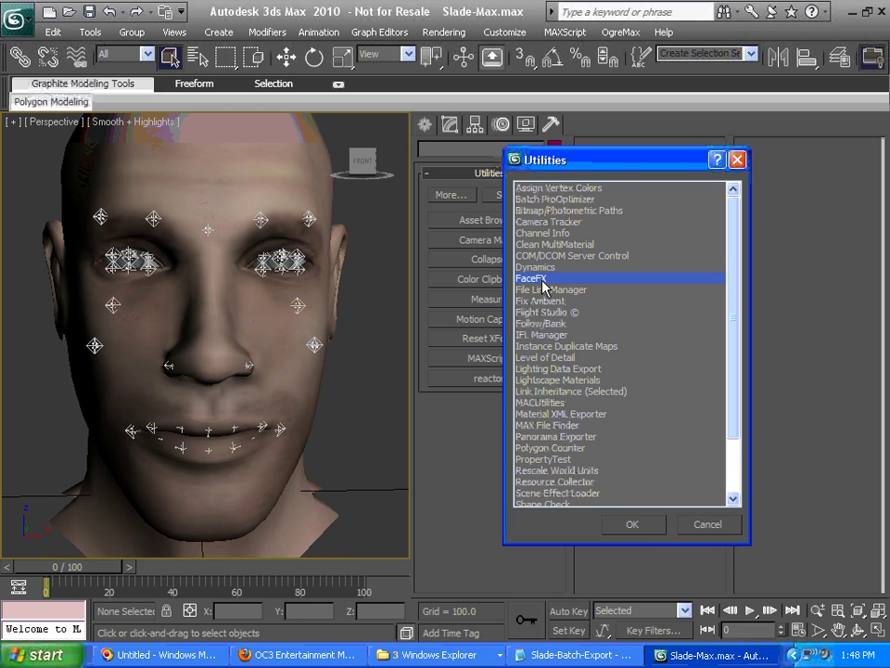
{"action": "left_click", "coordinate": [632, 524]}
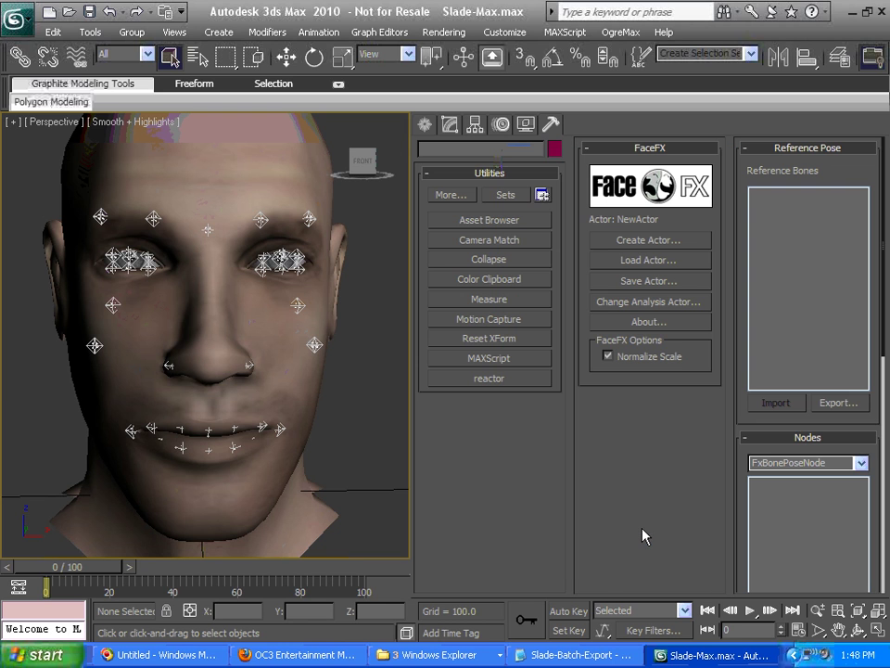
{"action": "left_click", "coordinate": [427, 174]}
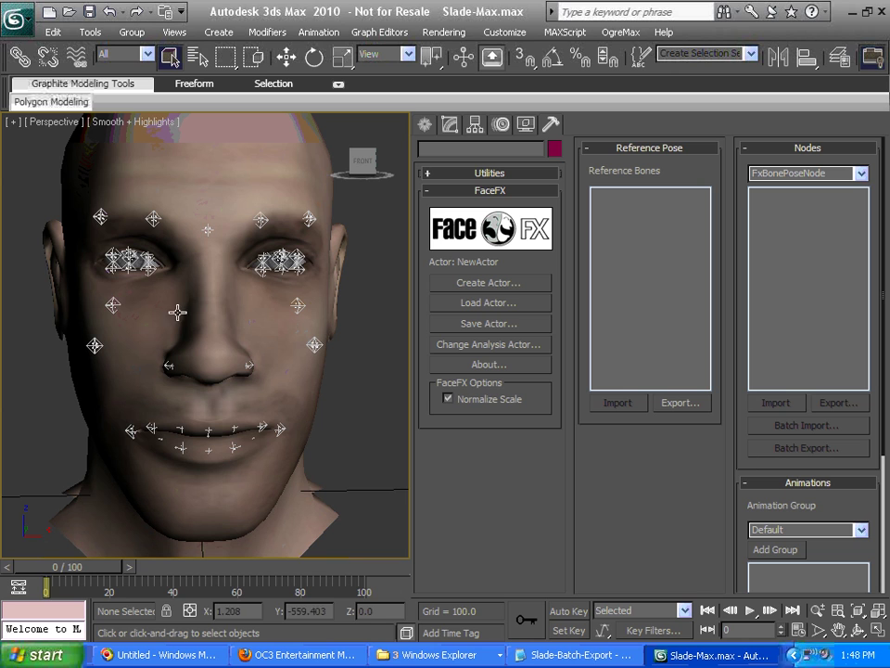
{"action": "left_click", "coordinate": [448, 399]}
- Export the reference pose with the 51 bones from BN_Root to BN_Blink_Upper_Out_R
{"action": "mouse_move", "coordinate": [52, 571]}
{"action": "left_mouse_down"}
{"action": "mouse_move", "coordinate": [73, 573]}
{"action": "mouse_move", "coordinate": [53, 575]}
{"action": "left_mouse_up"}
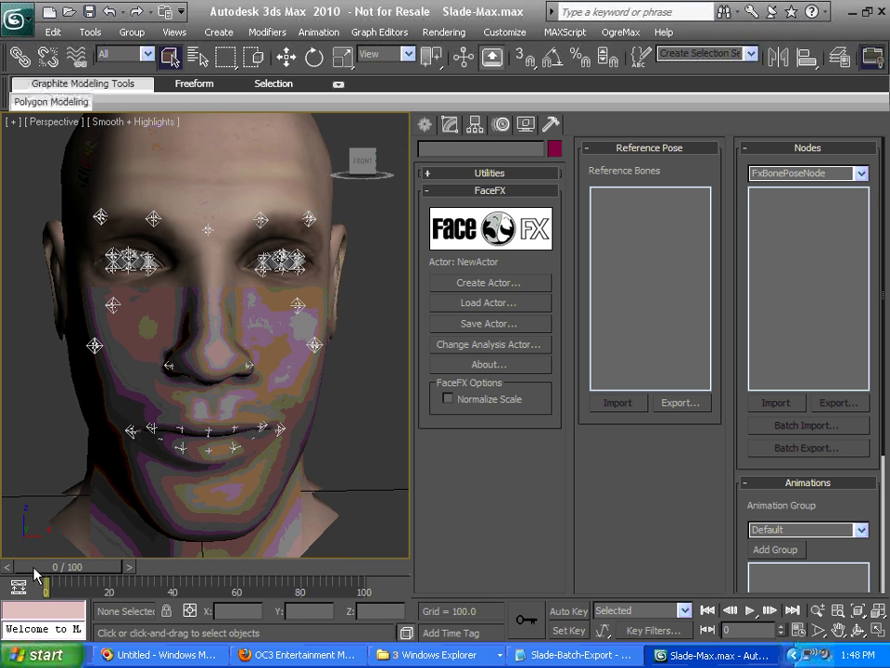
{"action": "left_click", "coordinate": [679, 404]}
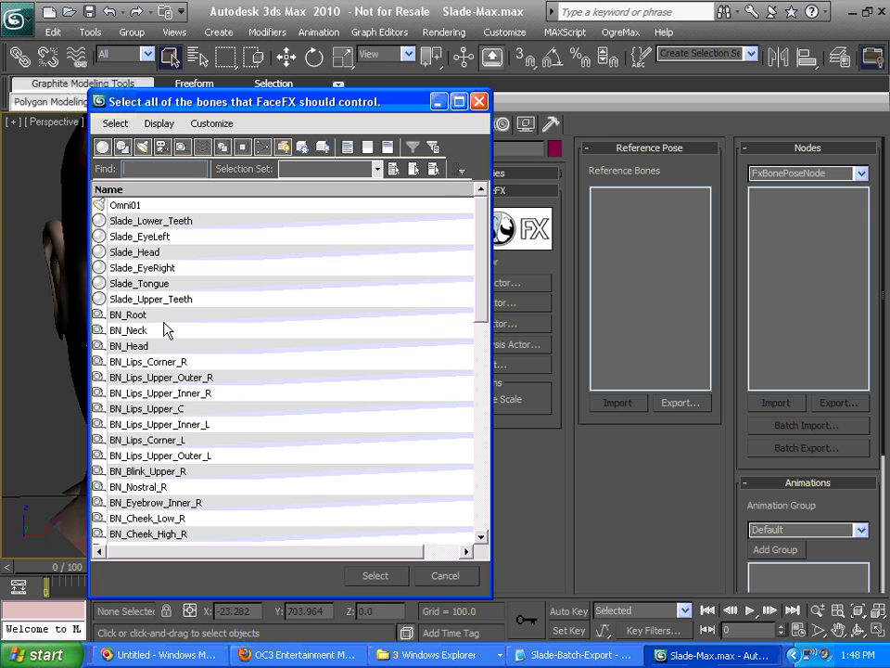
{"action": "left_click", "coordinate": [165, 316]}
{"action": "left_click_drag", "start_coordinate": [482, 268], "coordinate": [456, 467]}
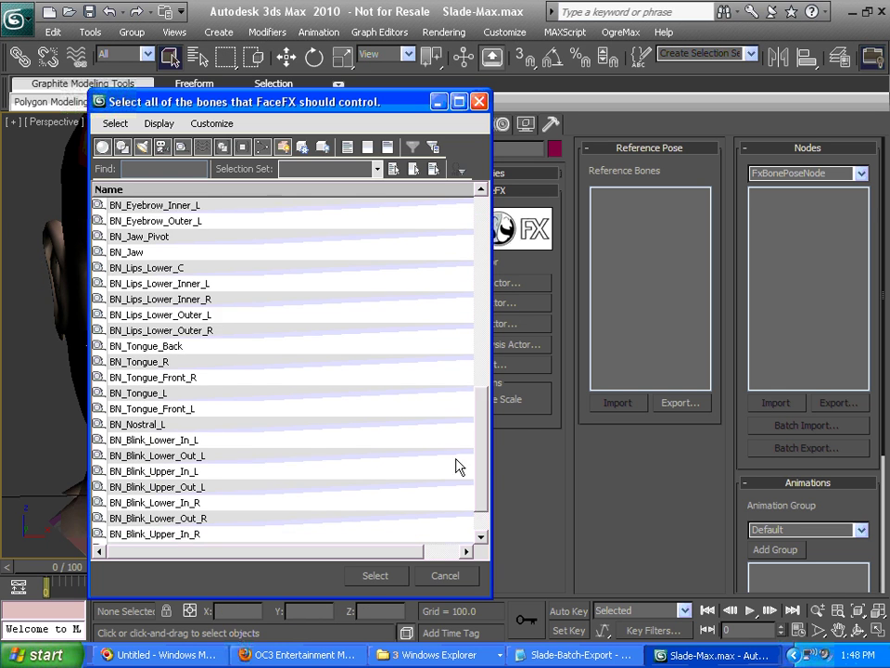
{"action": "scroll", "coordinate": [456, 466], "scroll_direction": "down", "scroll_amount": 1}
{"action": "left_click", "coordinate": [214, 519], "text": "shift"}
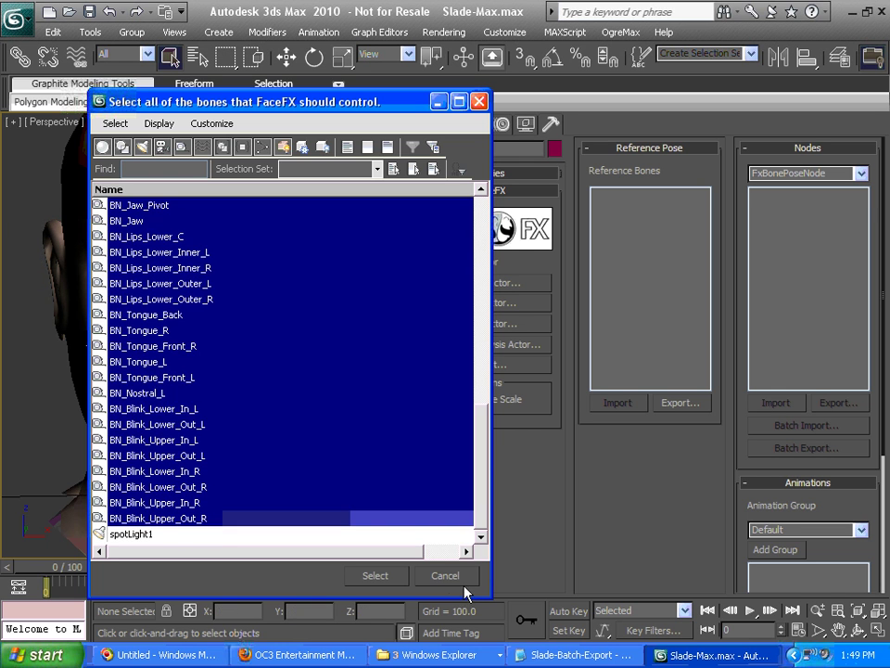
{"action": "left_click", "coordinate": [375, 576]}
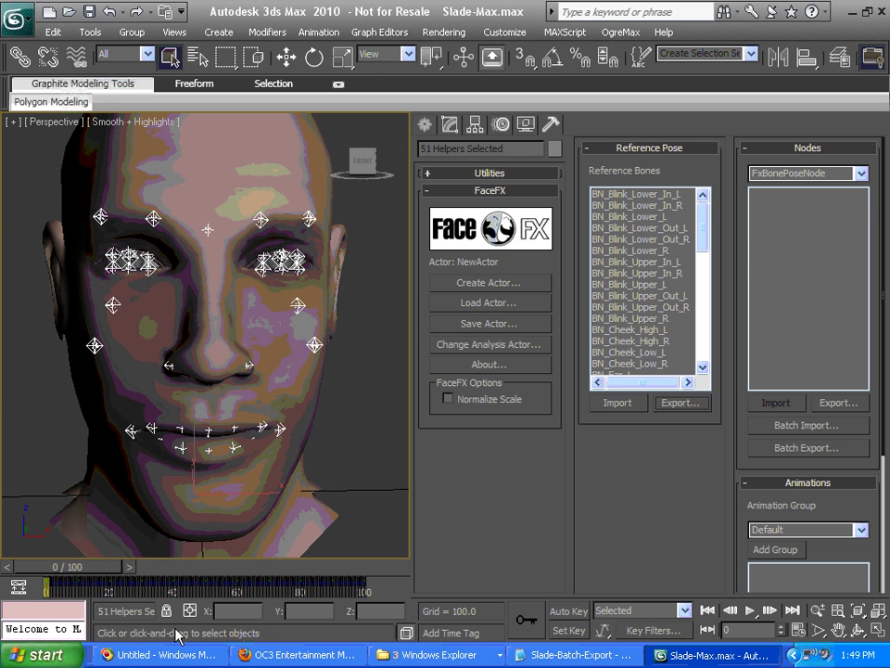
- At frame 10, export the open-mouth pose as a new node named 'open'
{"action": "left_click_drag", "start_coordinate": [113, 568], "coordinate": [139, 574]}
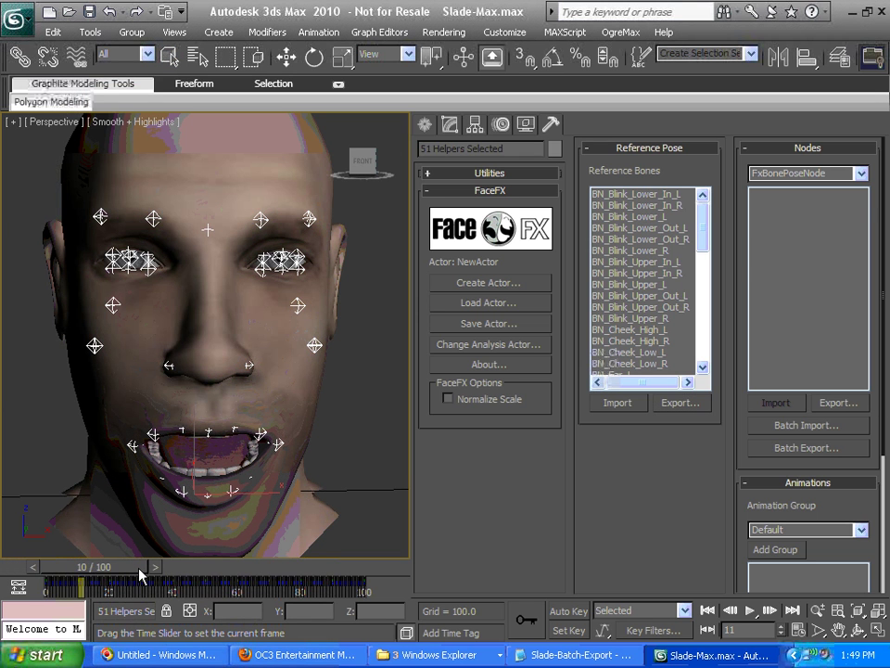
{"action": "left_click", "coordinate": [850, 403]}
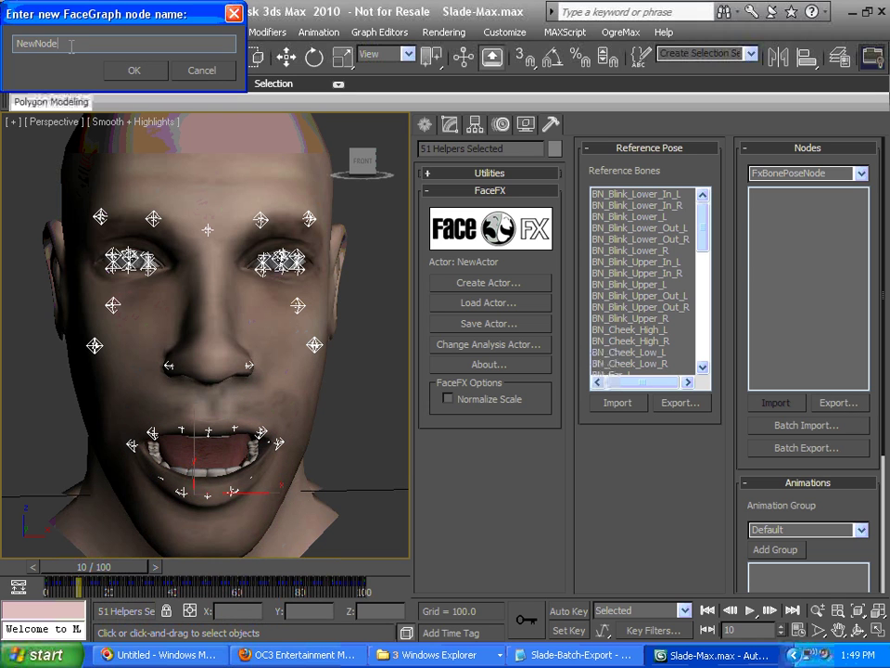
{"action": "key", "text": "BackSpace"}
{"action": "key", "text": "BackSpace"}
{"action": "key", "text": "BackSpace"}
{"action": "key", "text": "BackSpace"}
{"action": "key", "text": "BackSpace"}
{"action": "key", "text": "BackSpace"}
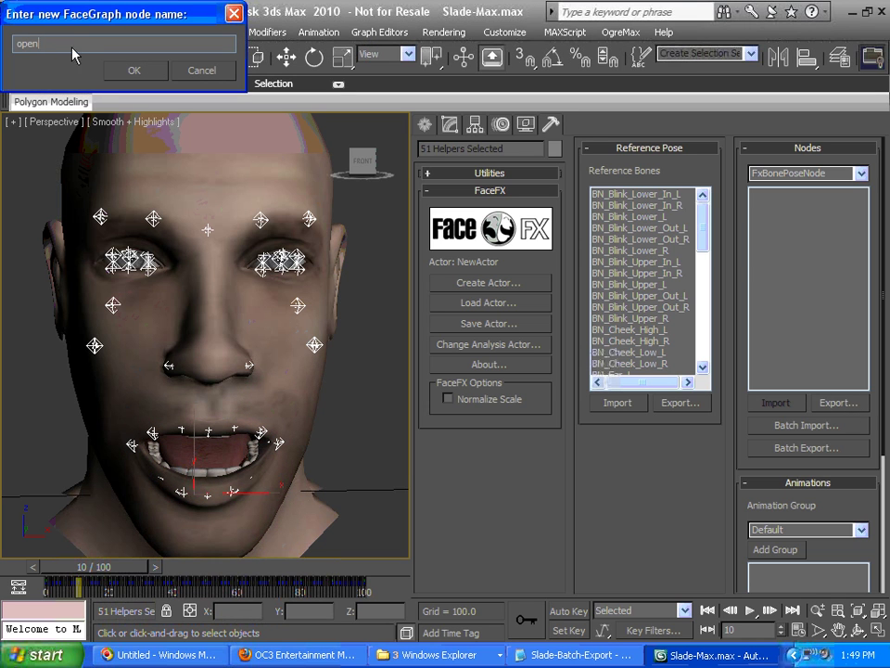
{"action": "type", "text": "open"}
{"action": "left_click", "coordinate": [117, 74]}
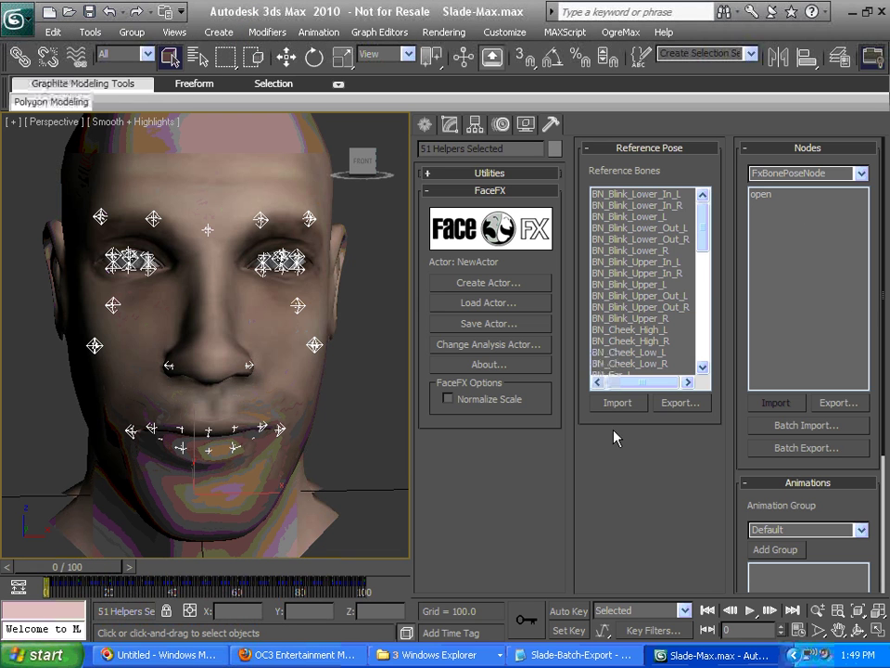
- Test the 'open' node by importing it, then restore the reference pose
{"action": "left_click", "coordinate": [790, 385]}
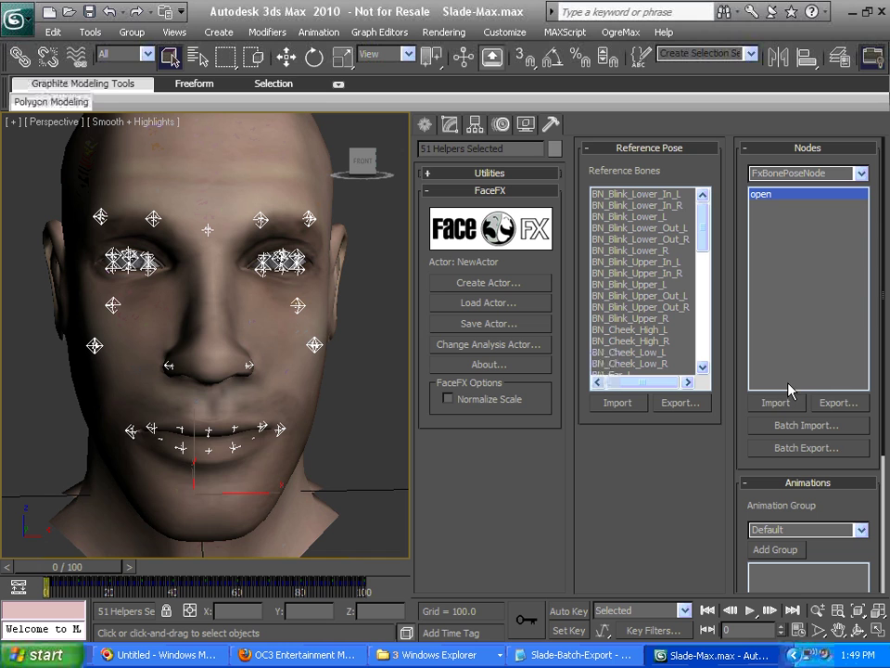
{"action": "left_click", "coordinate": [777, 403]}
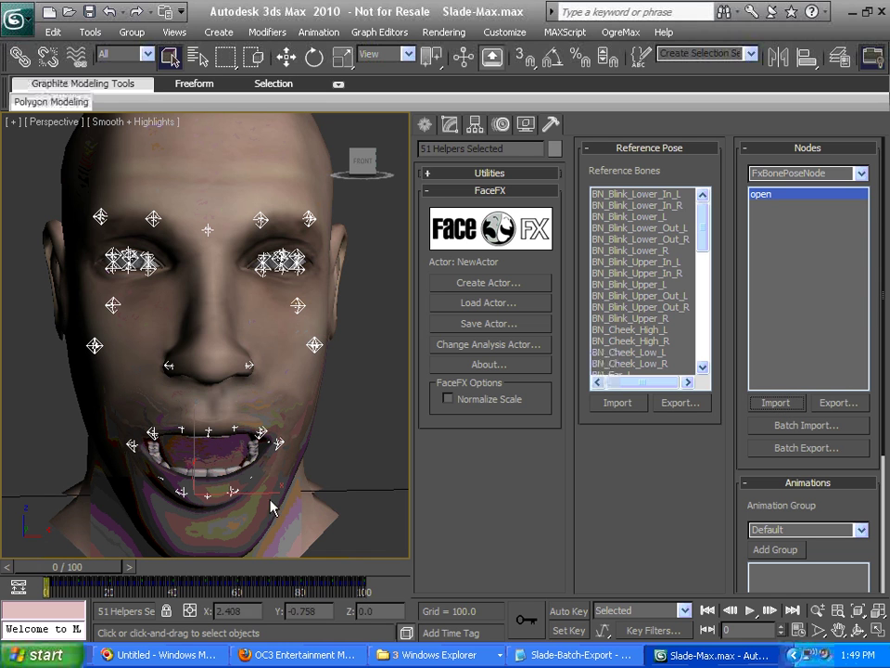
{"action": "left_click", "coordinate": [618, 403]}
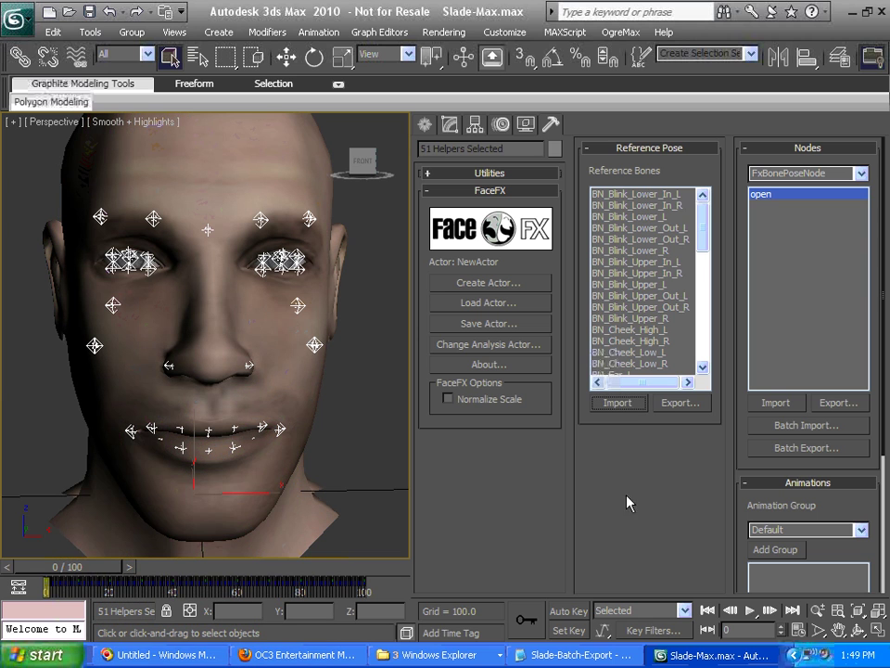
{"action": "left_click_drag", "start_coordinate": [67, 572], "coordinate": [24, 568]}
- Set the animation End Time to 630 frames in Time Configuration
{"action": "key", "text": "q"}
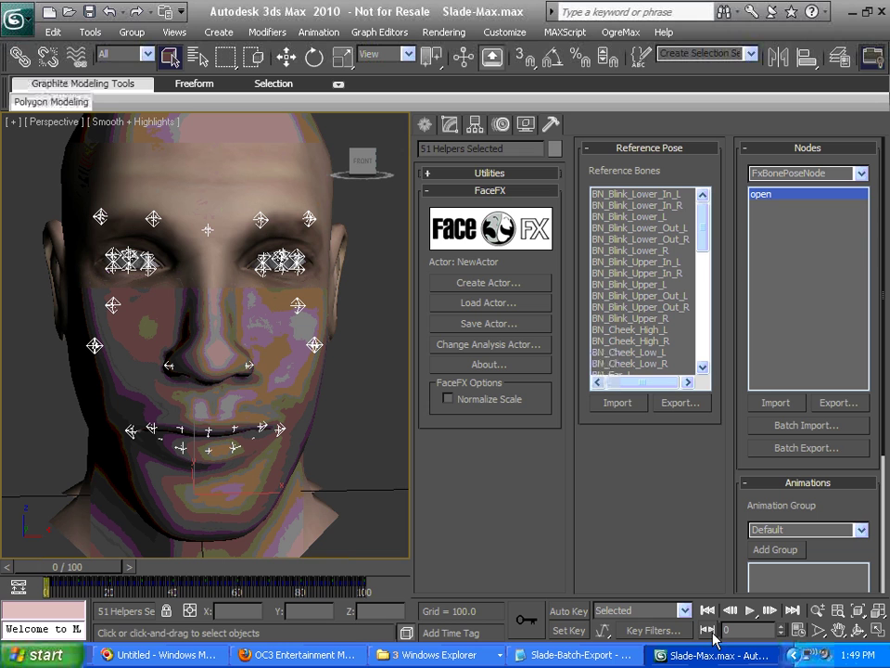
{"action": "left_click", "coordinate": [798, 630]}
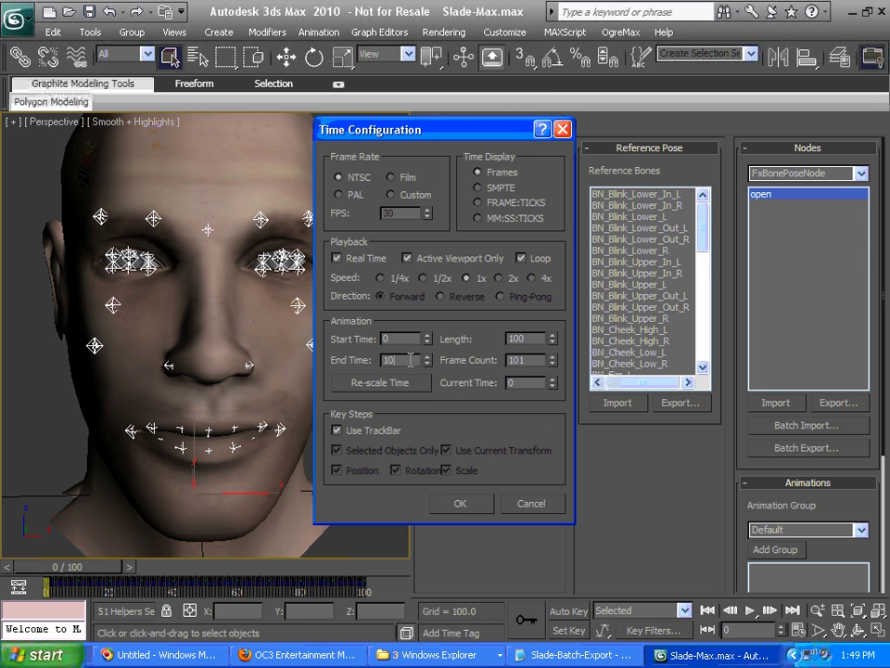
{"action": "type", "text": "63"}
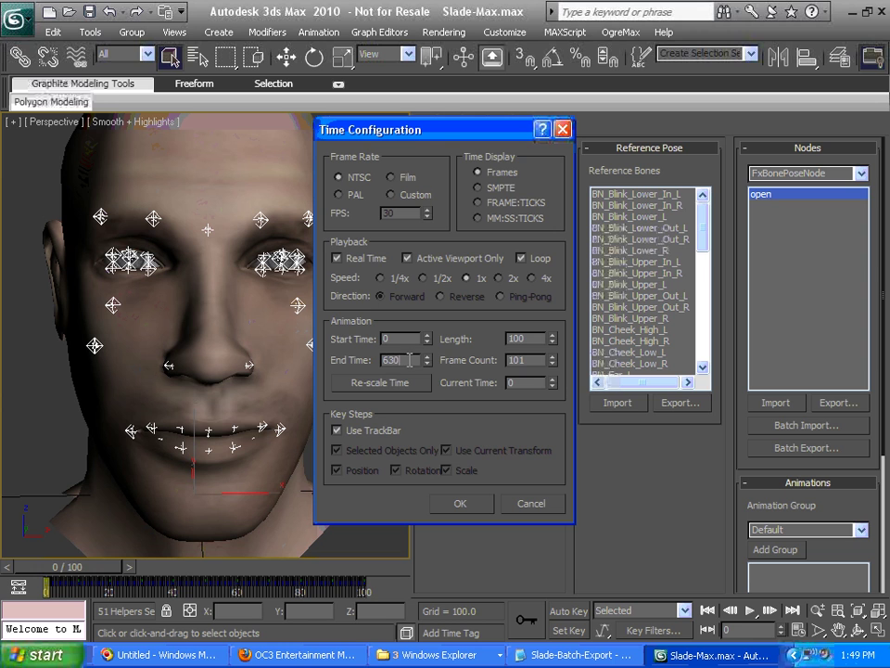
{"action": "left_click", "coordinate": [479, 509]}
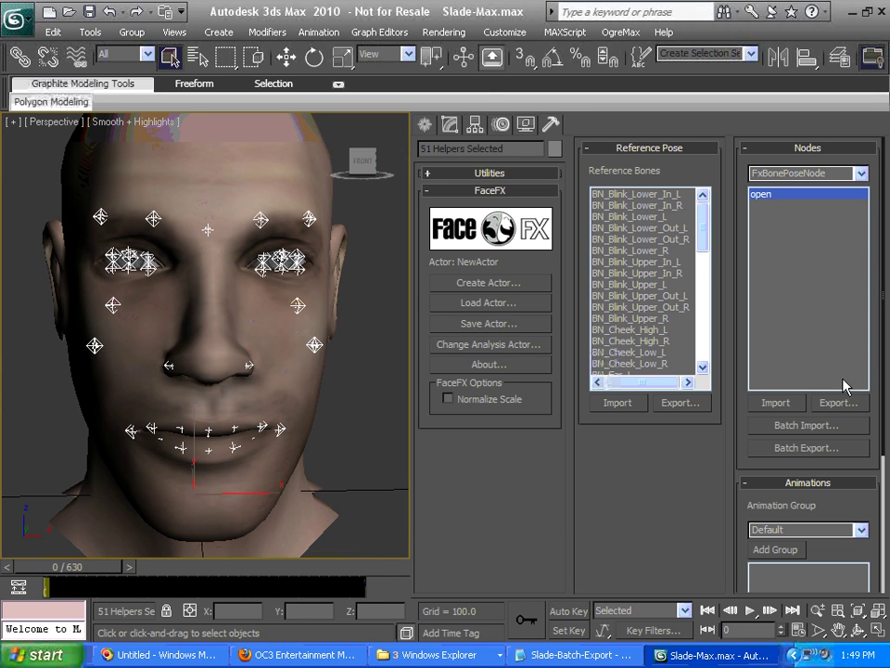
- Batch export bone poses from the Slade-Batch-Export file and dismiss the identical-poses and overwritten-nodes warnings
{"action": "left_click", "coordinate": [807, 448]}
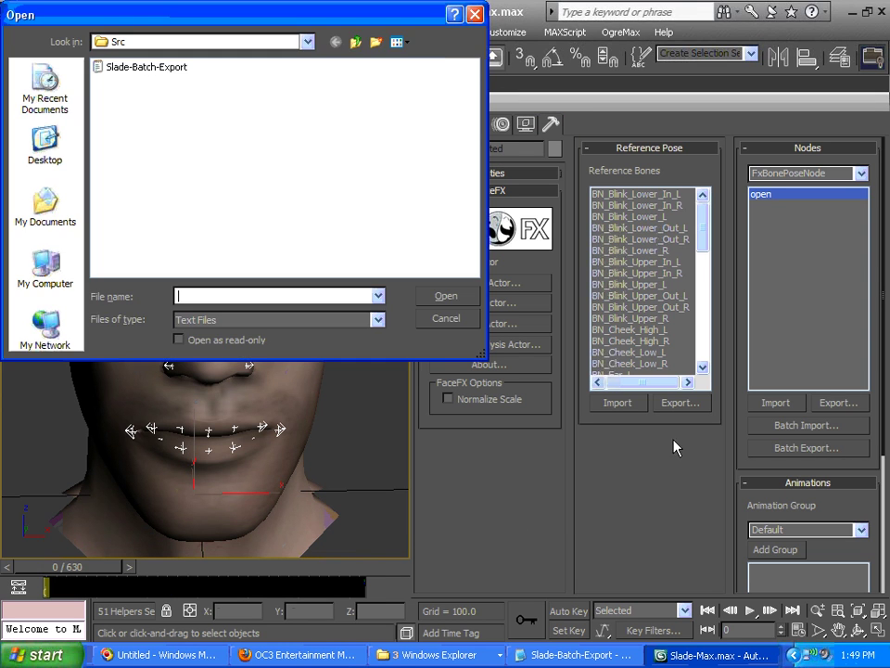
{"action": "left_click", "coordinate": [153, 68]}
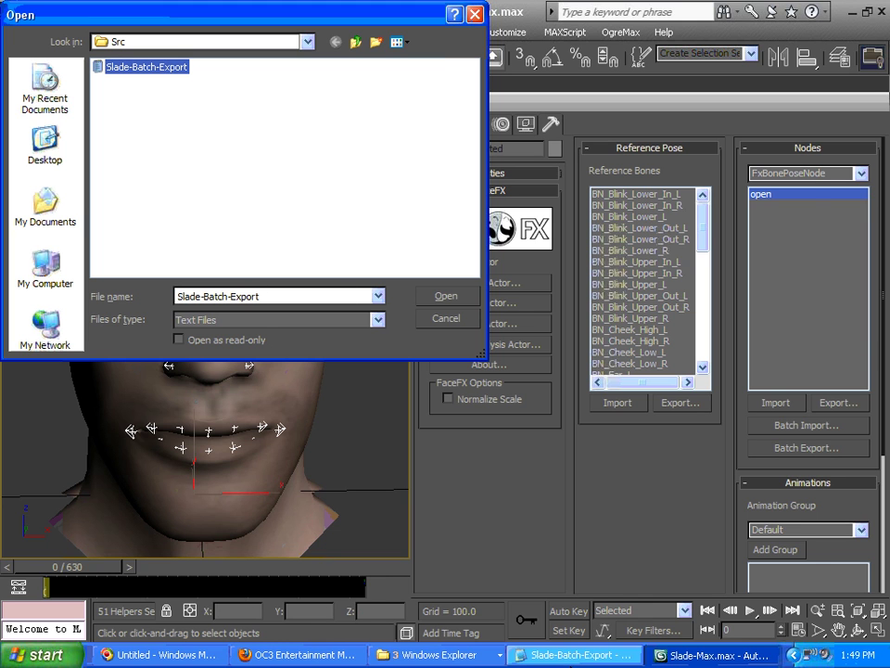
{"action": "left_click", "coordinate": [572, 655]}
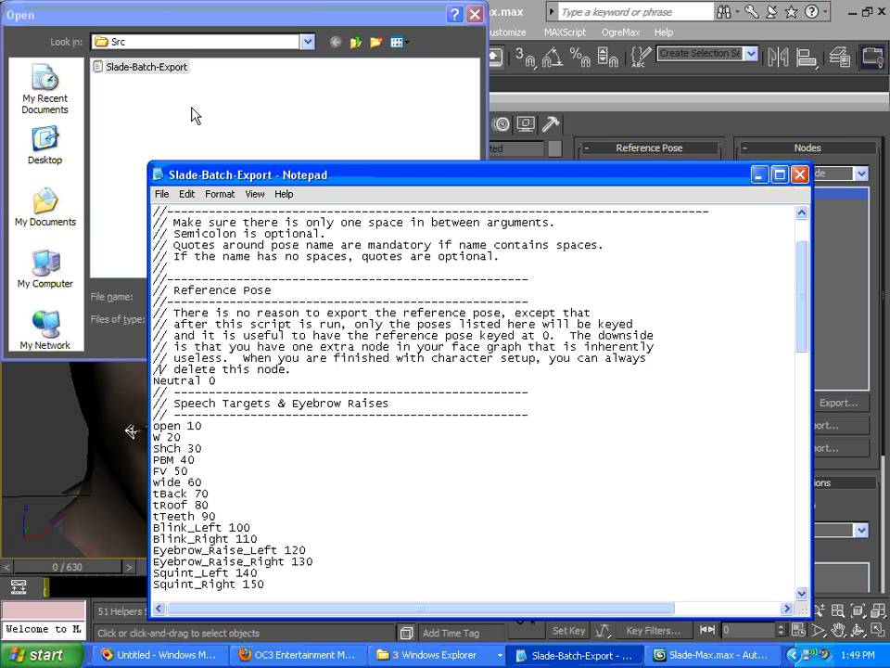
{"action": "left_click", "coordinate": [128, 66]}
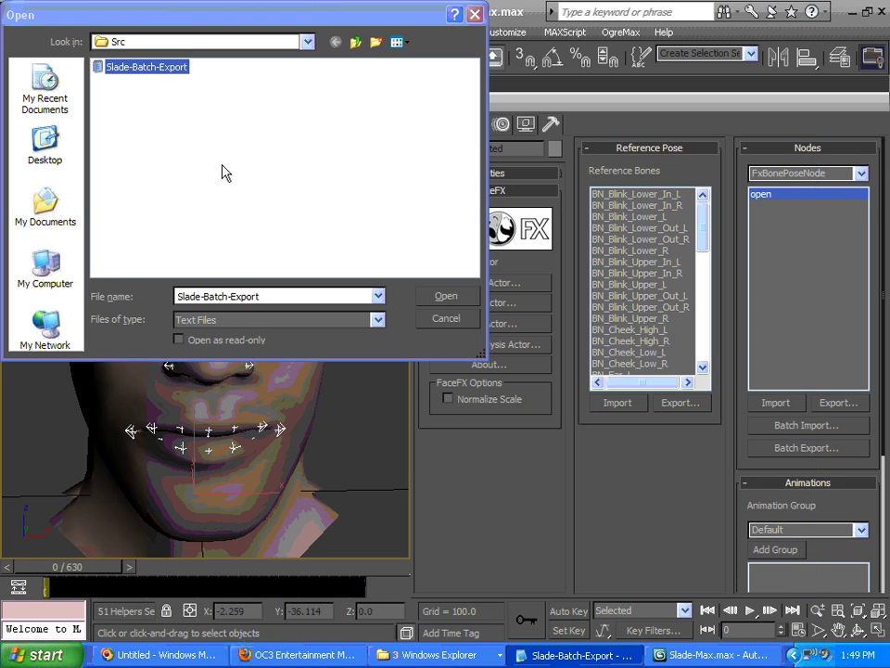
{"action": "left_click", "coordinate": [442, 297]}
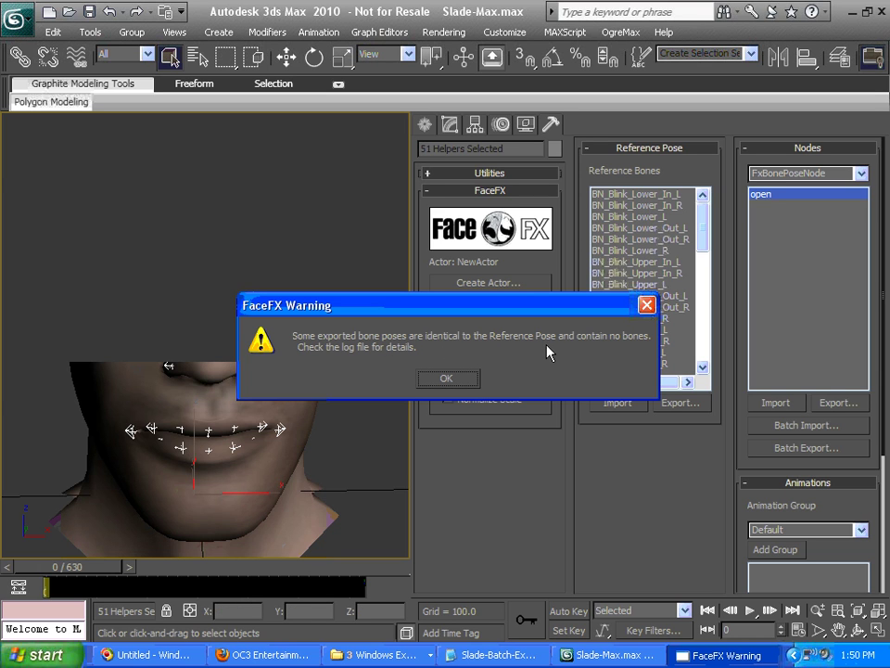
{"action": "left_click", "coordinate": [444, 379]}
{"action": "left_click", "coordinate": [444, 381]}
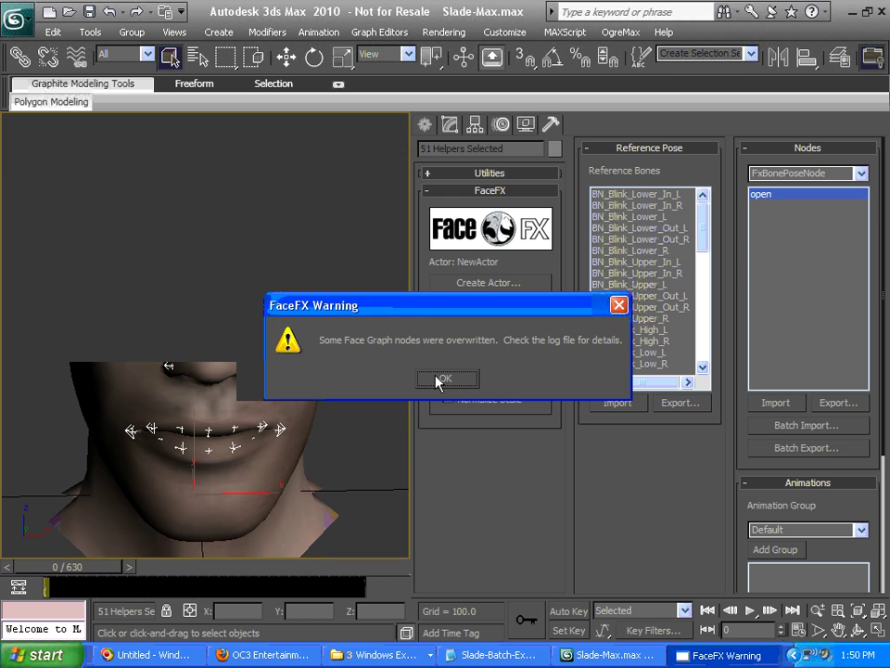
{"action": "left_click", "coordinate": [440, 379]}
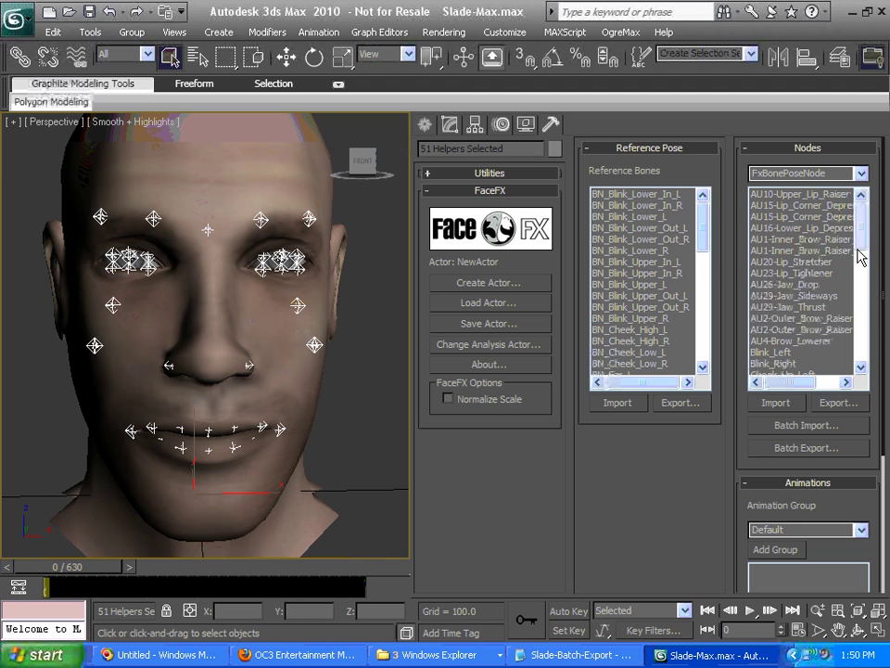
{"action": "left_click_drag", "start_coordinate": [858, 250], "coordinate": [858, 366]}
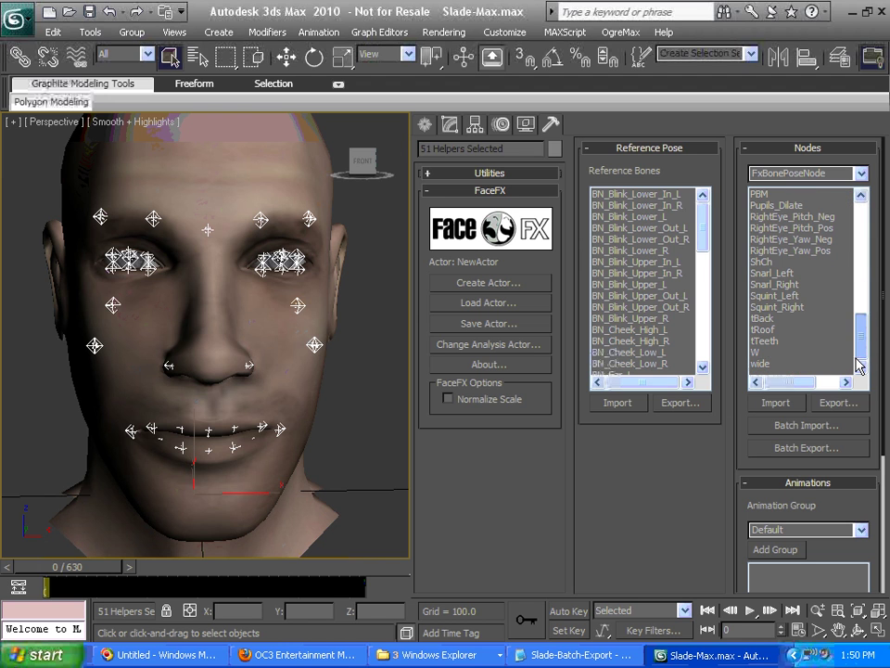
{"action": "left_click", "coordinate": [767, 364]}
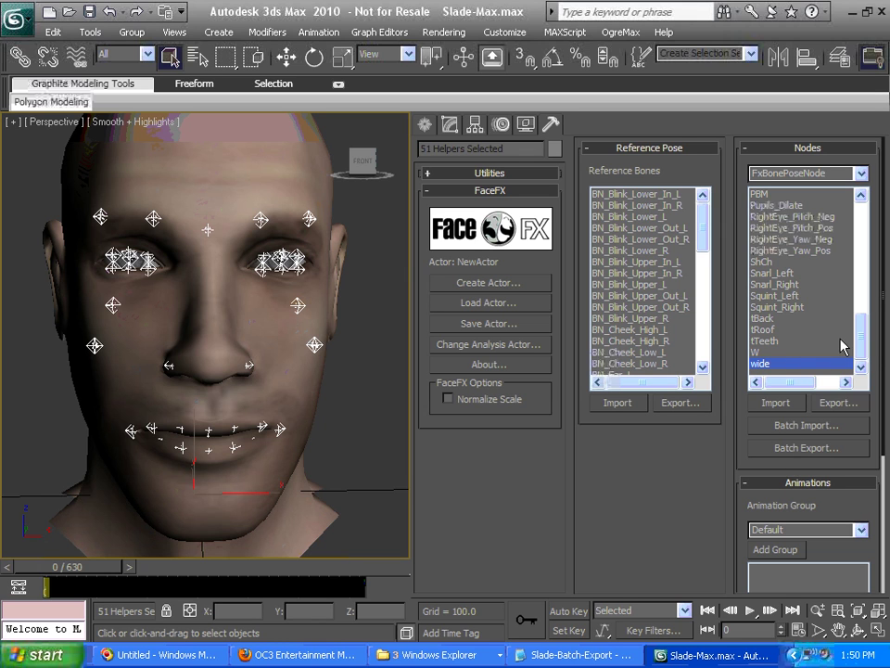
{"action": "left_click", "coordinate": [800, 353]}
{"action": "left_click", "coordinate": [766, 330]}
{"action": "left_click", "coordinate": [788, 273]}
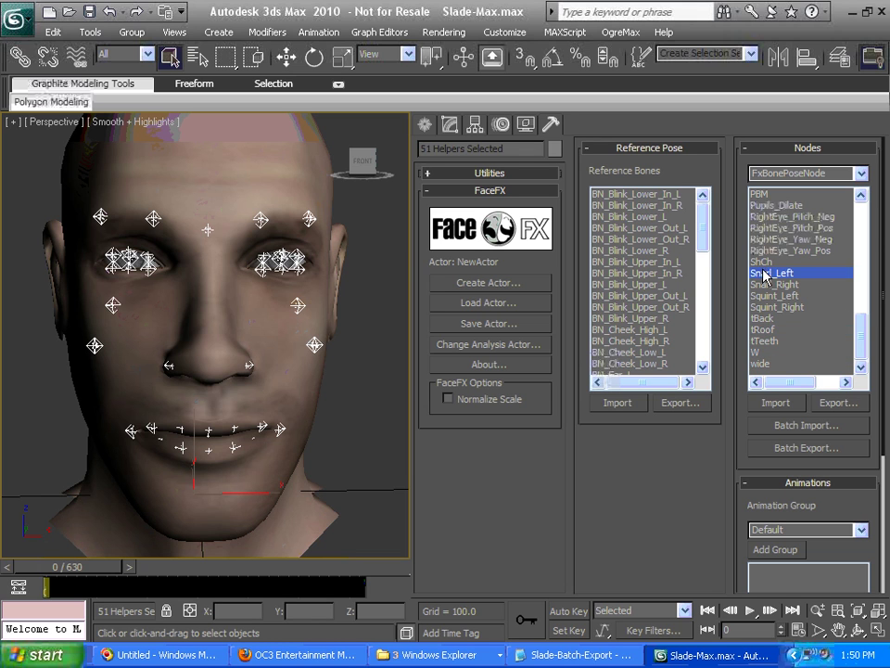
{"action": "left_click", "coordinate": [768, 353]}
{"action": "left_click", "coordinate": [860, 173]}
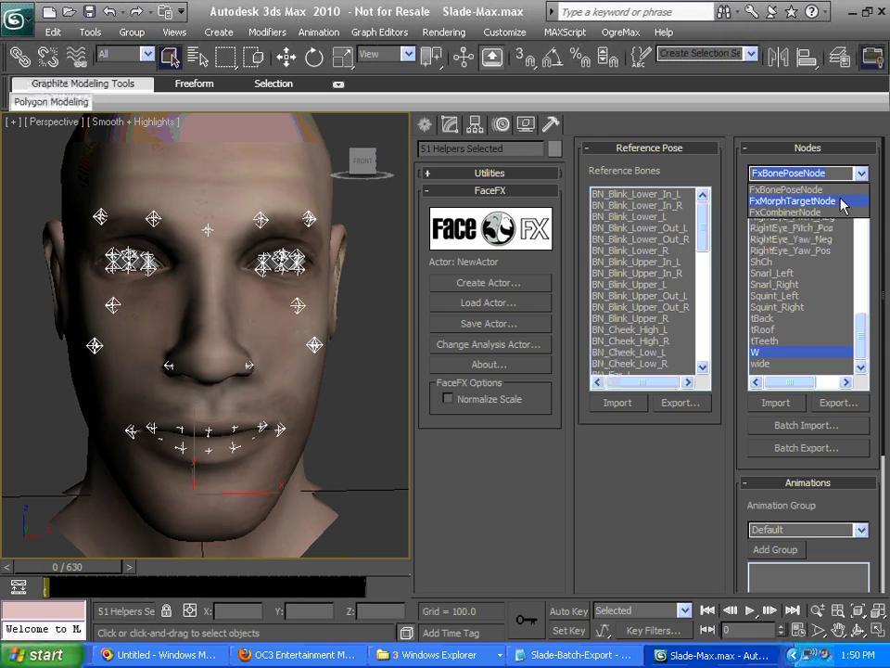
{"action": "left_click", "coordinate": [843, 201]}
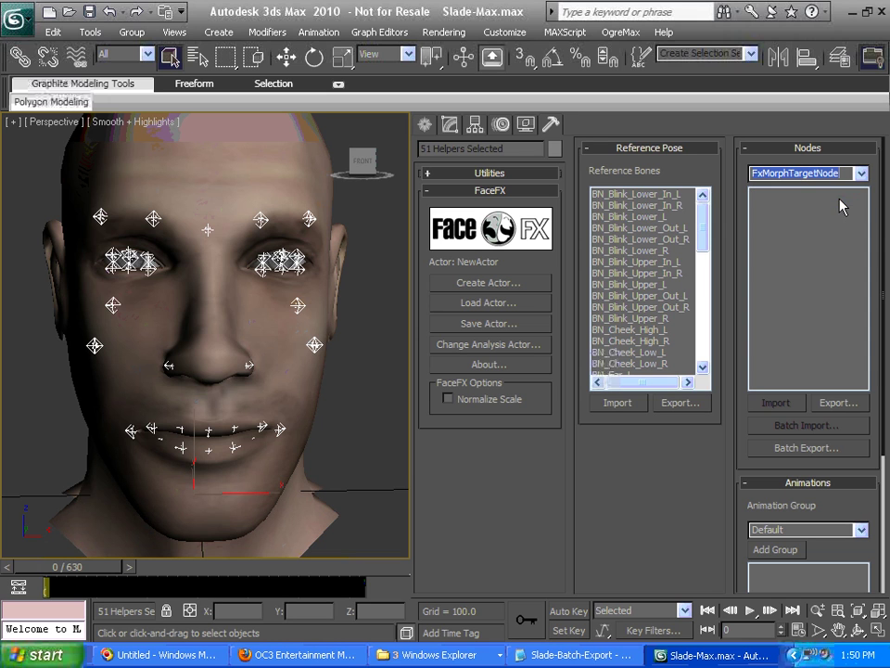
{"action": "left_click", "coordinate": [805, 452]}
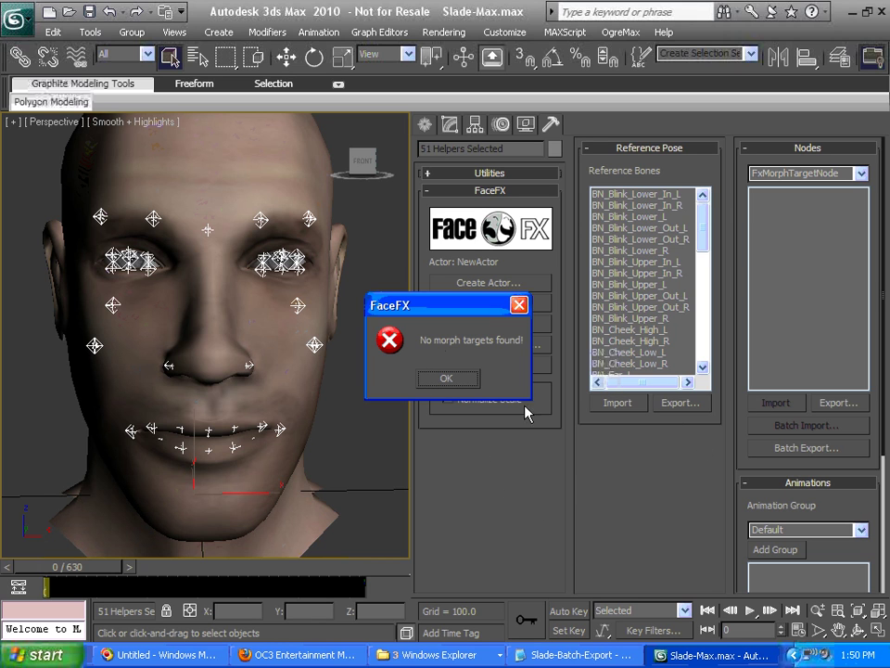
{"action": "left_click", "coordinate": [519, 305]}
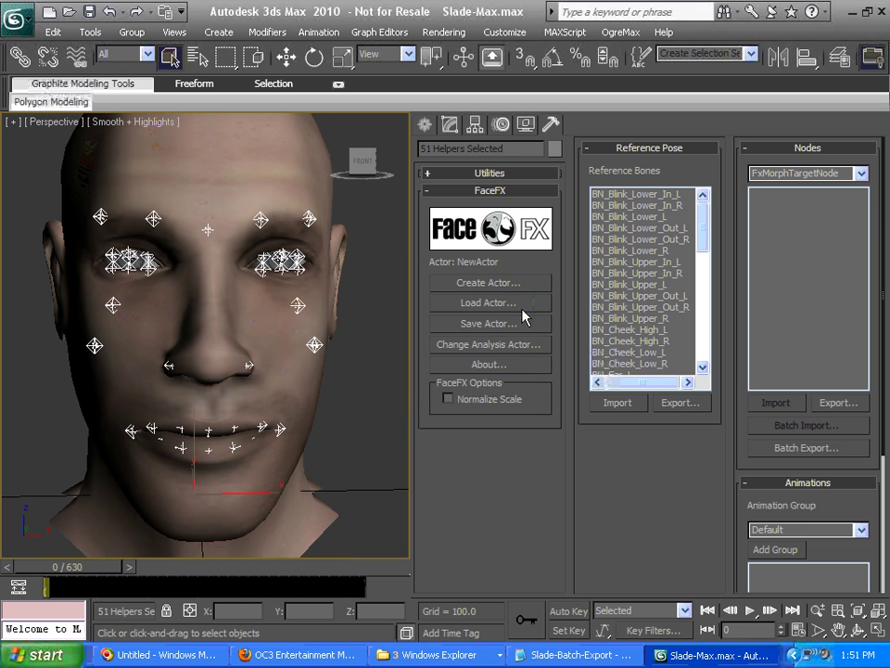
{"action": "left_click", "coordinate": [861, 175]}
{"action": "left_click", "coordinate": [853, 189]}
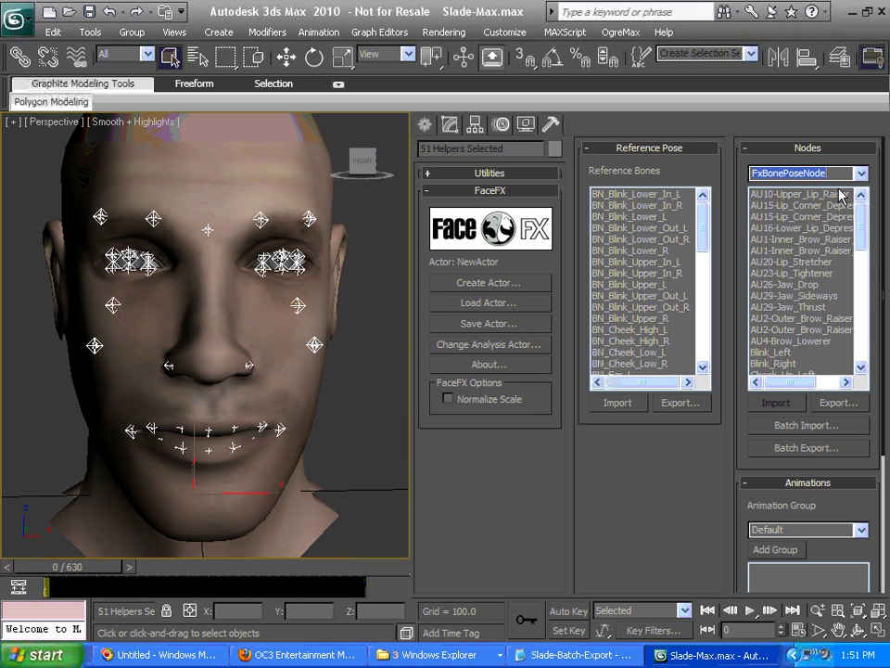
- Generate an animation from the phraselocked audio in FaceFX Tools and Evaluation 2010\Tools
{"action": "left_click_drag", "start_coordinate": [861, 223], "coordinate": [860, 353]}
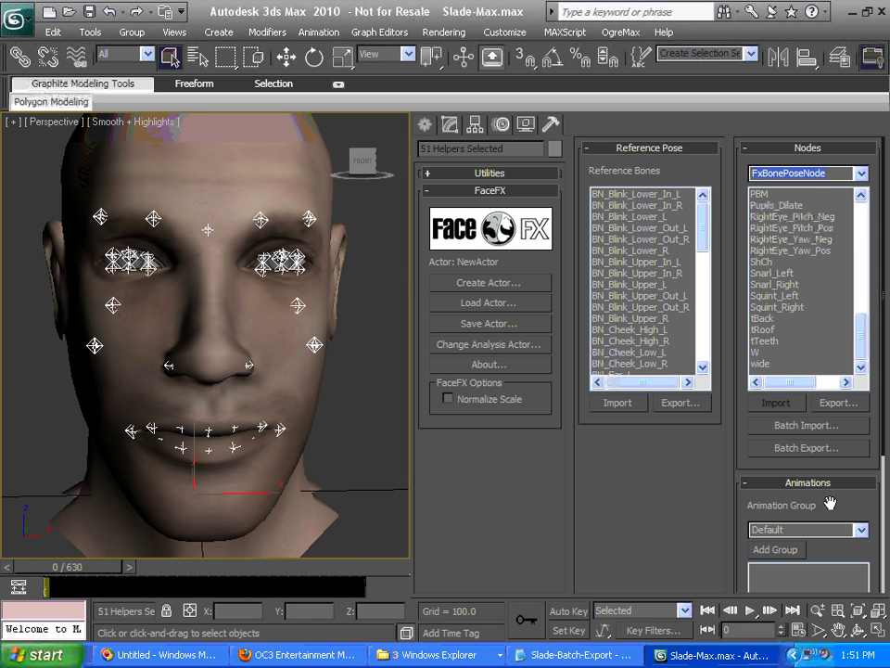
{"action": "left_click_drag", "start_coordinate": [824, 503], "coordinate": [831, 286]}
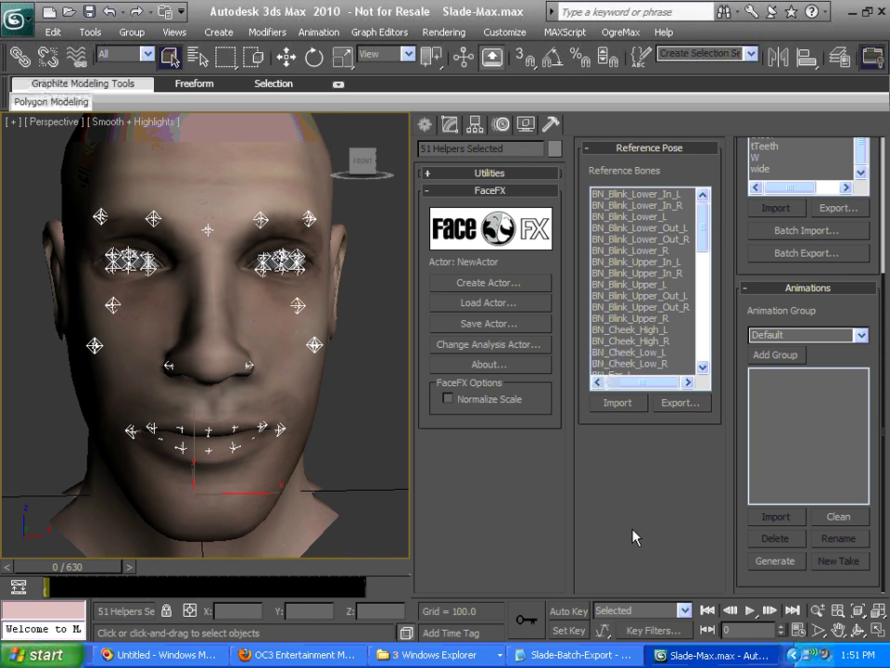
{"action": "left_click", "coordinate": [782, 561]}
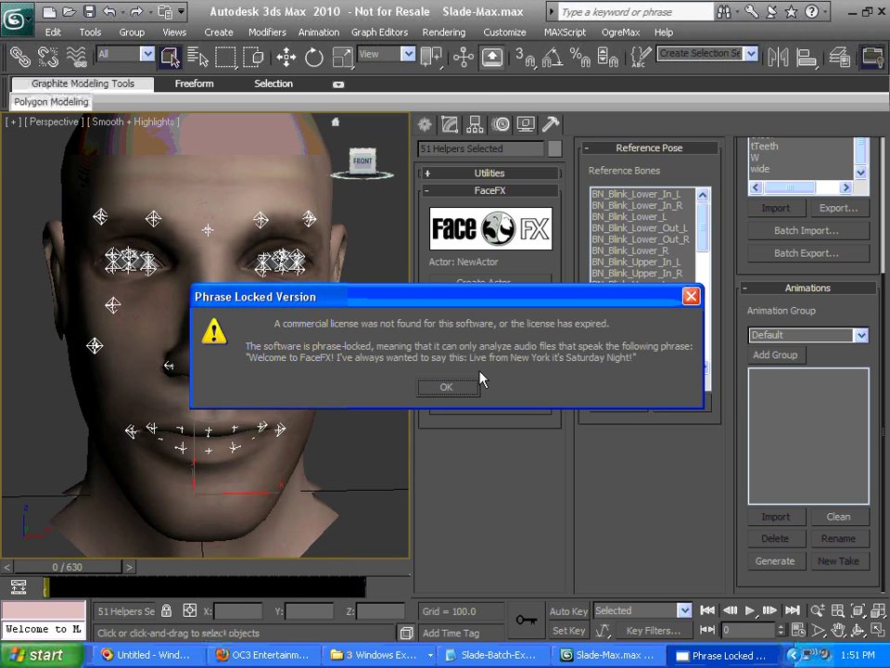
{"action": "left_click", "coordinate": [437, 388]}
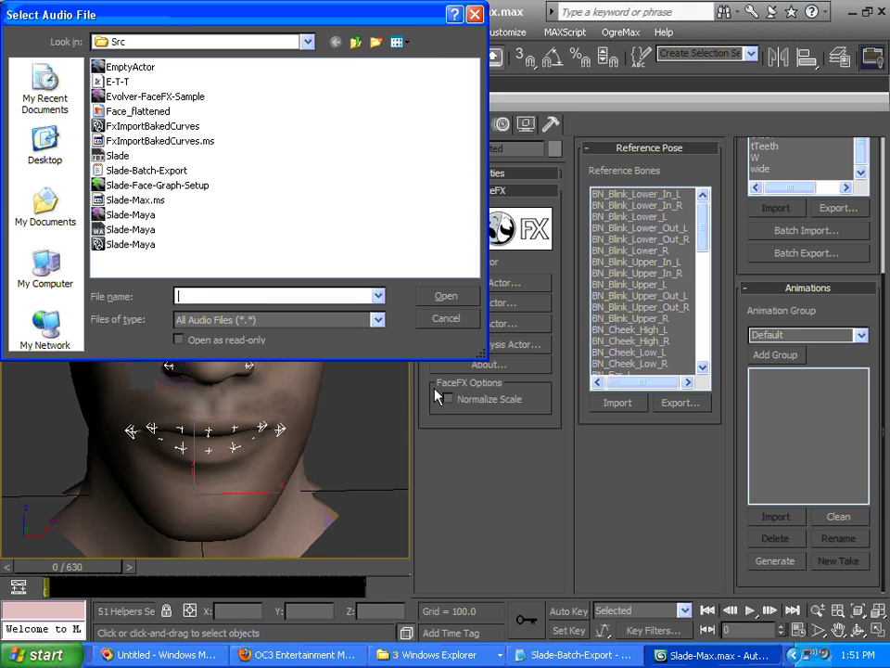
{"action": "left_click", "coordinate": [357, 42]}
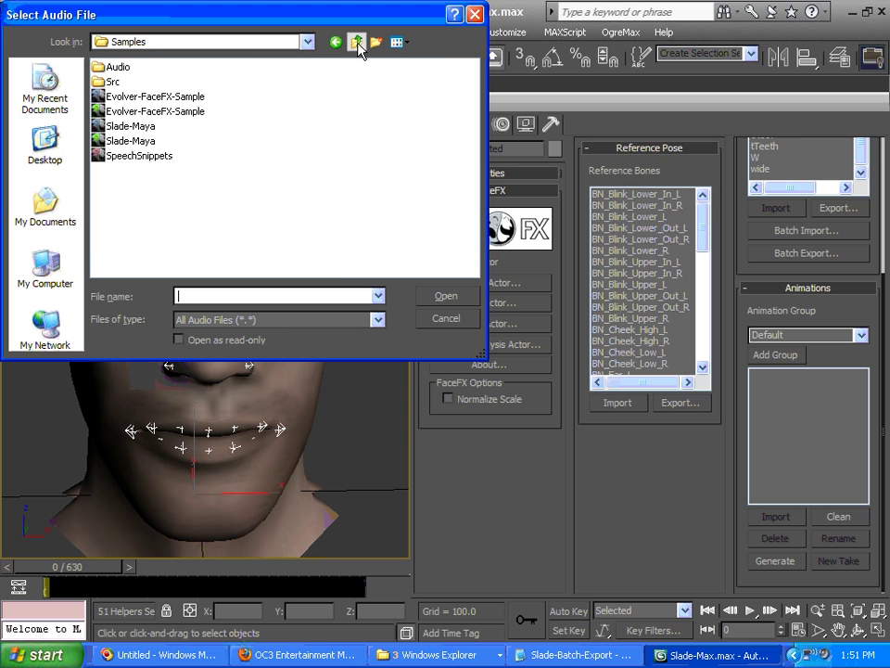
{"action": "left_click", "coordinate": [357, 43]}
{"action": "left_click", "coordinate": [357, 42]}
{"action": "left_click", "coordinate": [117, 126]}
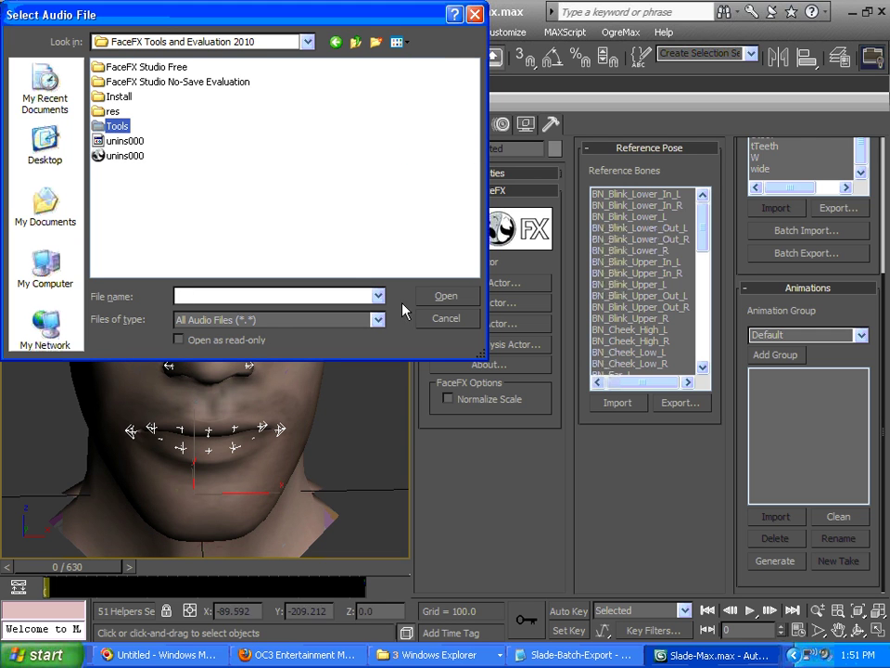
{"action": "left_click", "coordinate": [446, 295]}
{"action": "left_click", "coordinate": [134, 126]}
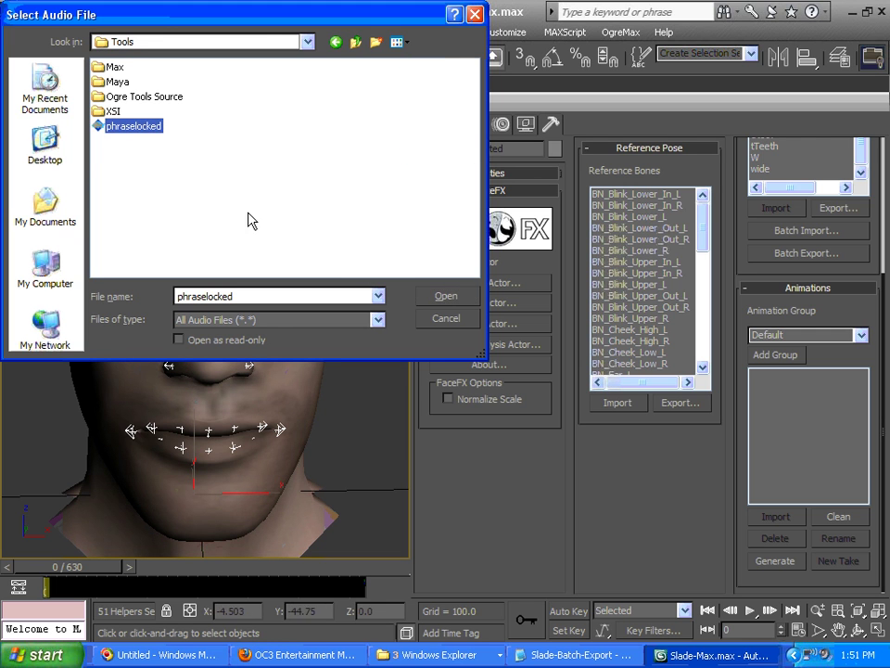
{"action": "left_click", "coordinate": [455, 297]}
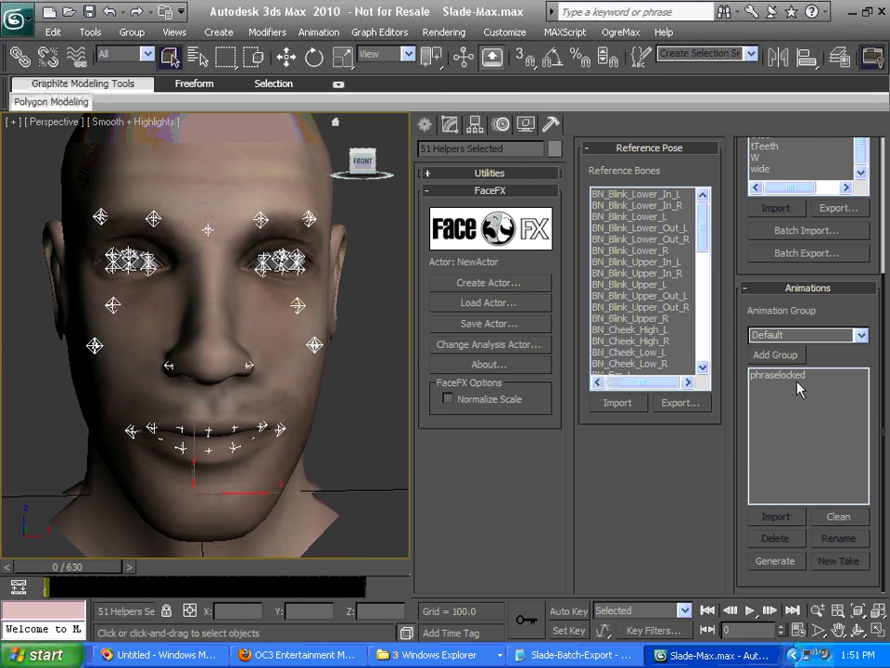
- Deselect the face helpers and import the phraselocked animation onto the Slade rig
{"action": "left_click", "coordinate": [839, 518]}
{"action": "mouse_move", "coordinate": [89, 572]}
{"action": "left_mouse_down"}
{"action": "mouse_move", "coordinate": [167, 572]}
{"action": "mouse_move", "coordinate": [93, 567]}
{"action": "left_mouse_up"}
{"action": "left_click", "coordinate": [361, 423]}
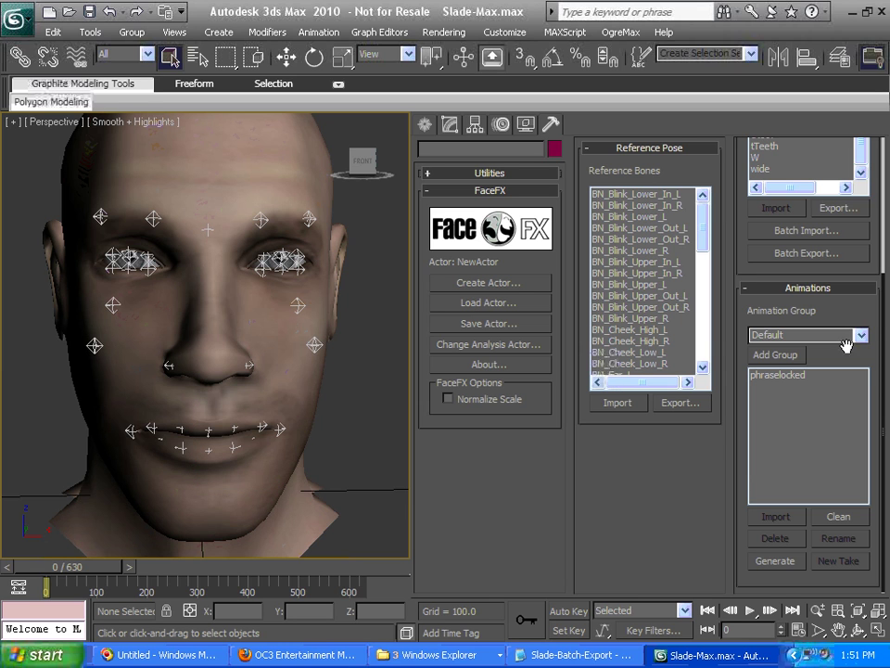
{"action": "left_click_drag", "start_coordinate": [876, 302], "coordinate": [861, 464]}
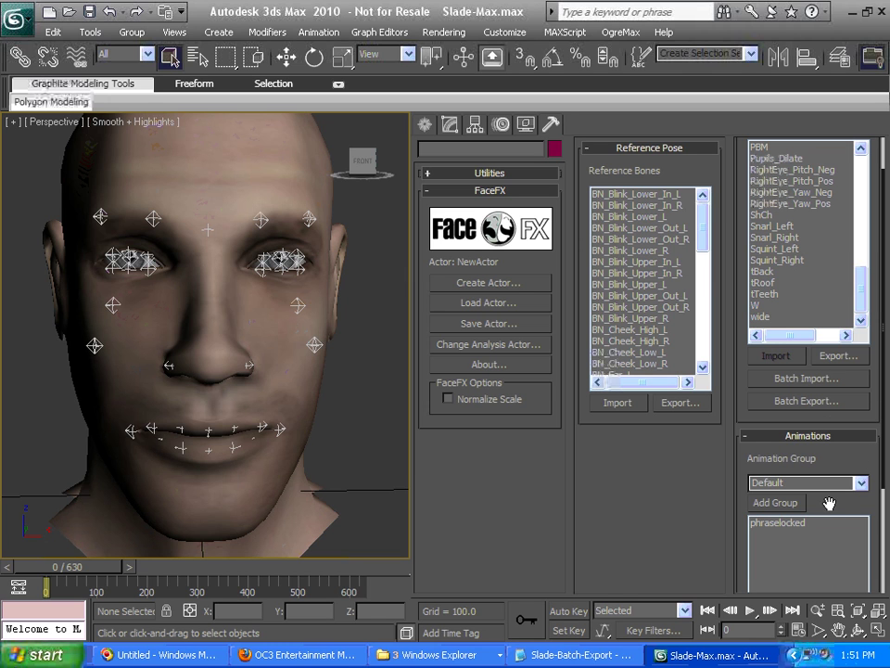
{"action": "left_click_drag", "start_coordinate": [848, 338], "coordinate": [845, 189]}
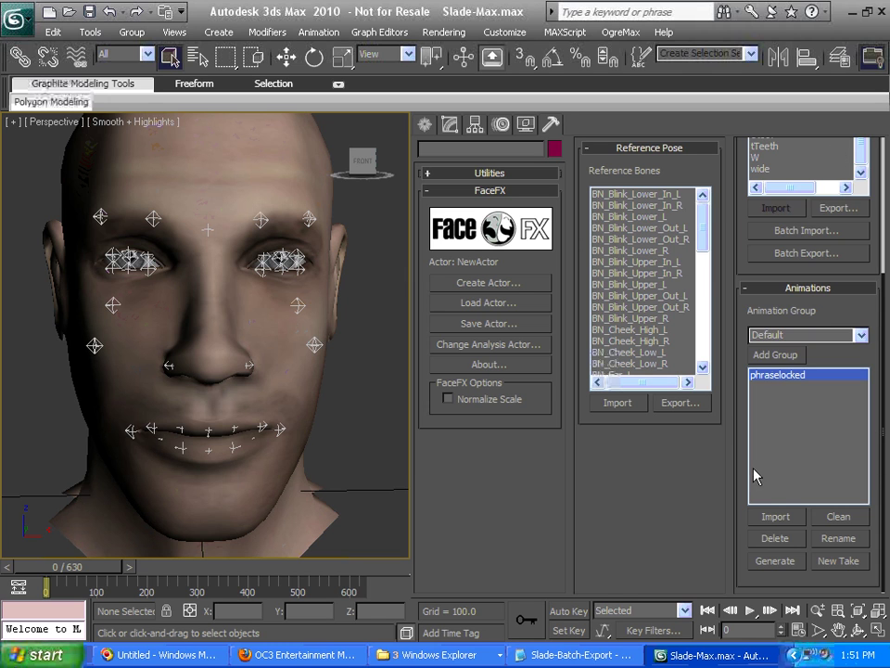
{"action": "left_click", "coordinate": [780, 517]}
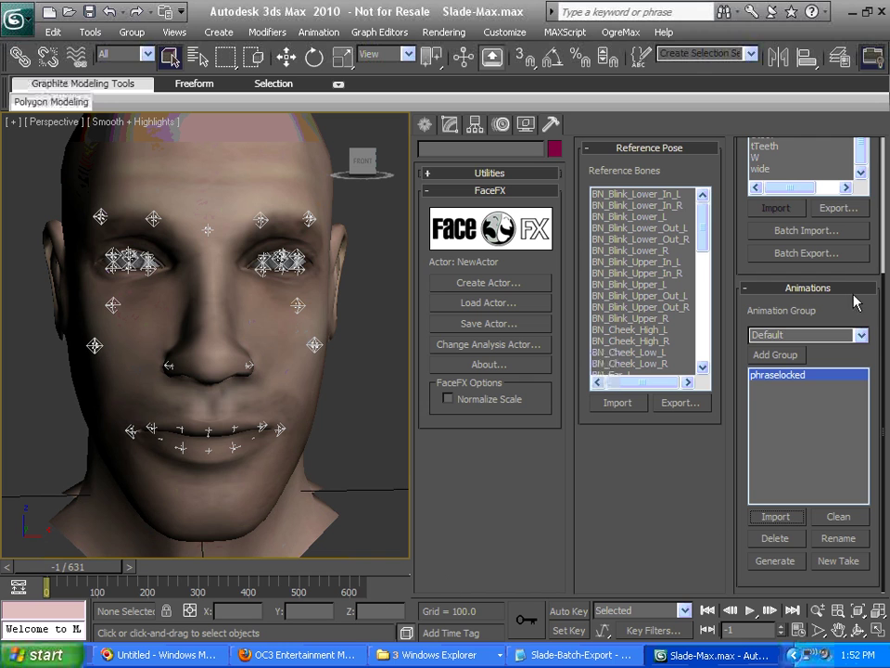
- Play the phraselocked lip-sync and stop it at frame 210 with the mouth parted
{"action": "left_click_drag", "start_coordinate": [850, 294], "coordinate": [843, 420]}
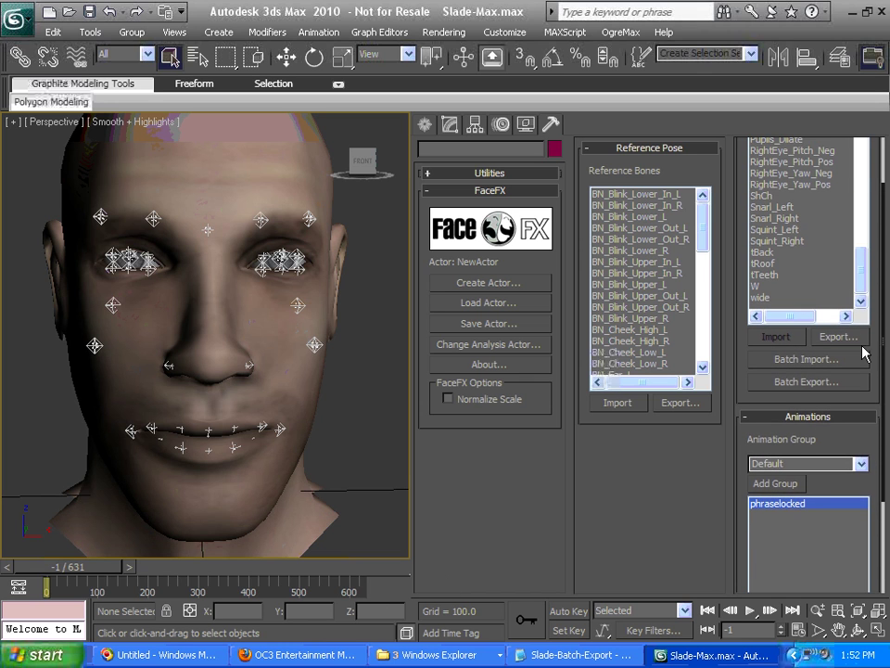
{"action": "left_click_drag", "start_coordinate": [866, 296], "coordinate": [860, 365]}
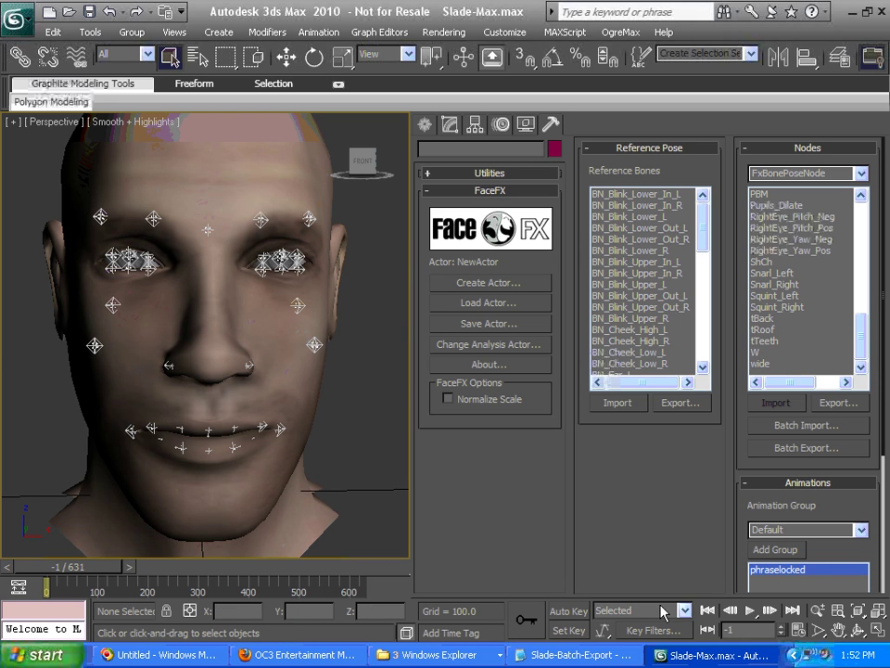
{"action": "key", "text": "slash"}
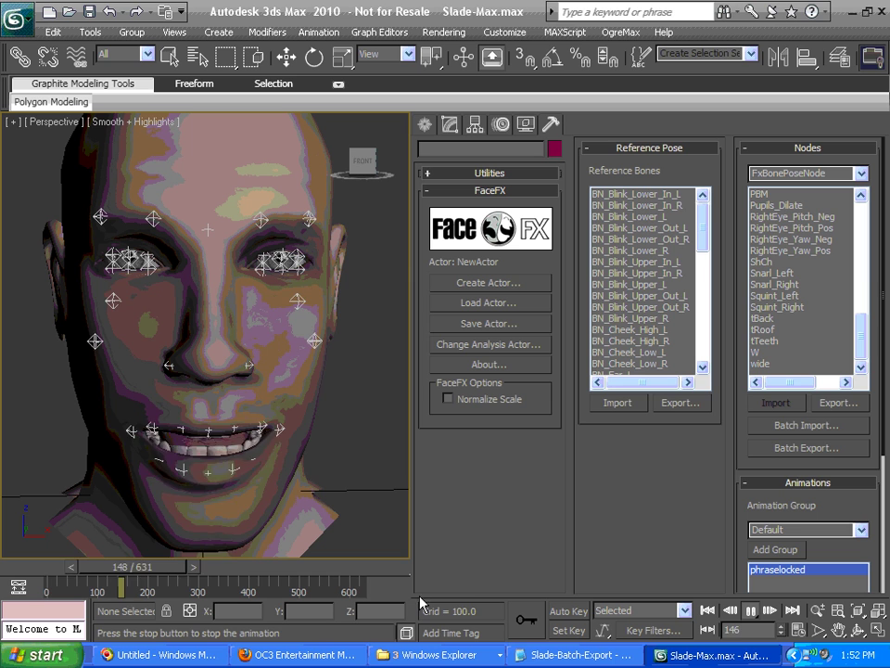
{"action": "left_click", "coordinate": [751, 610]}
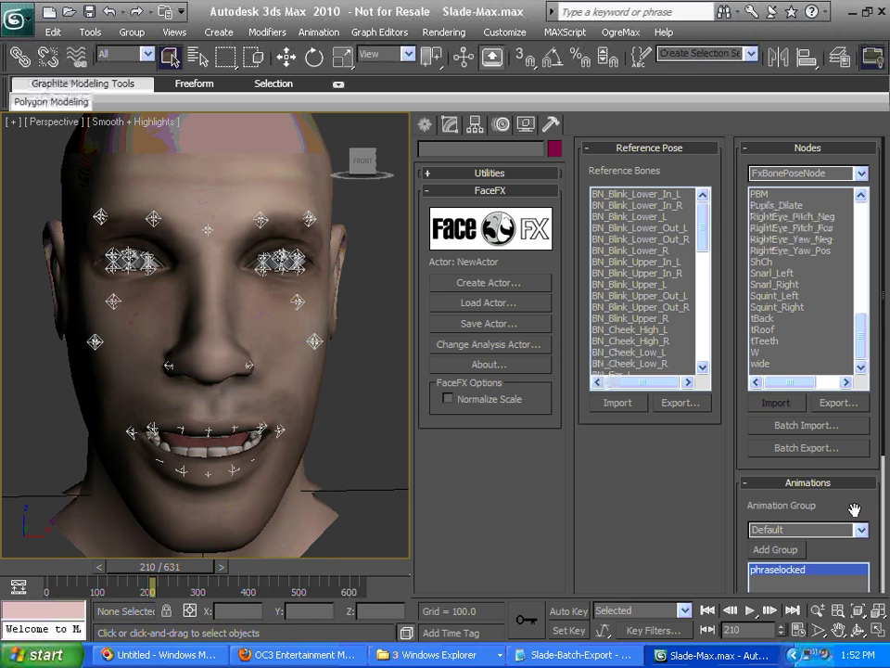
{"action": "left_click_drag", "start_coordinate": [853, 509], "coordinate": [842, 330]}
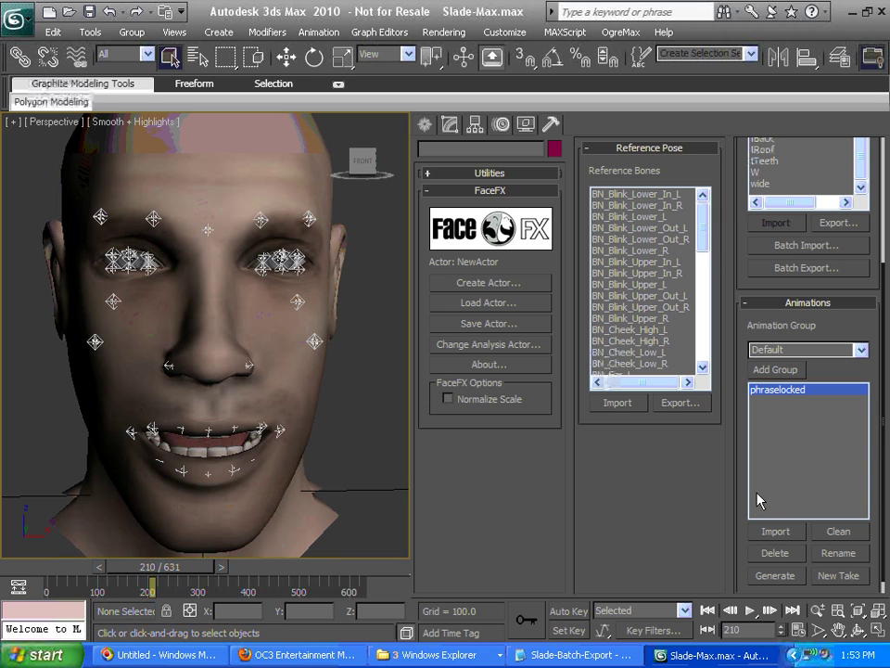
{"action": "left_click_drag", "start_coordinate": [745, 453], "coordinate": [753, 360]}
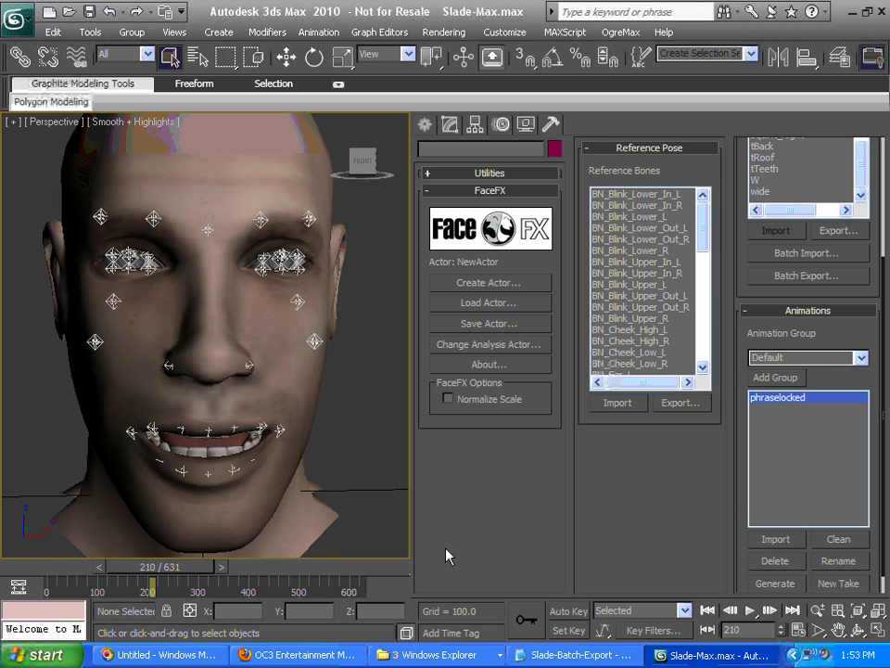